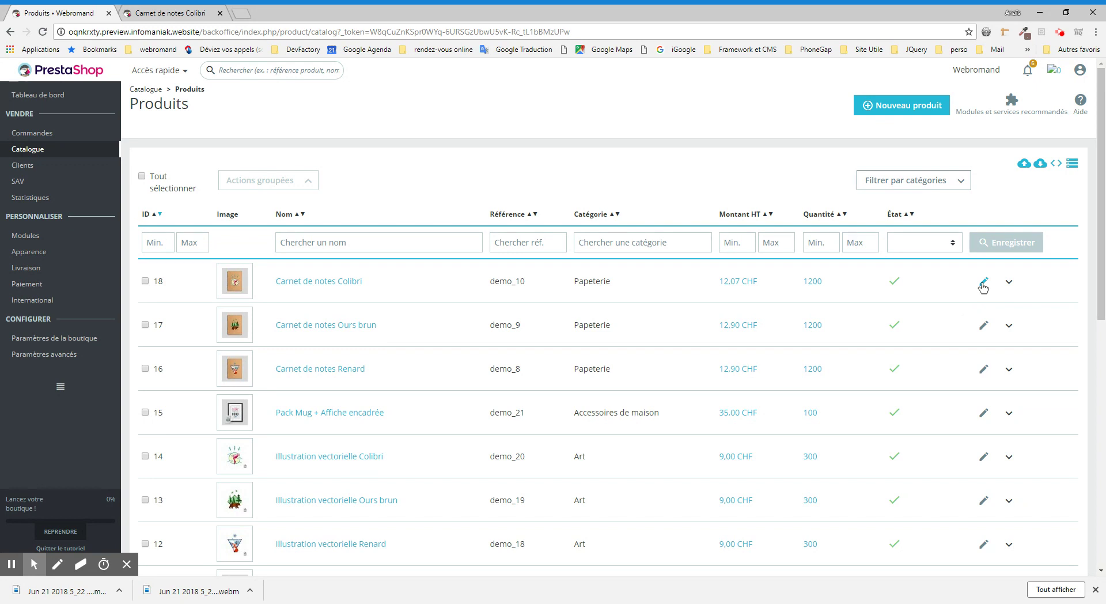
Open the product Carnet de notes Colibri for editing and check its cover image's caption and cover settings
left_click(983, 282)
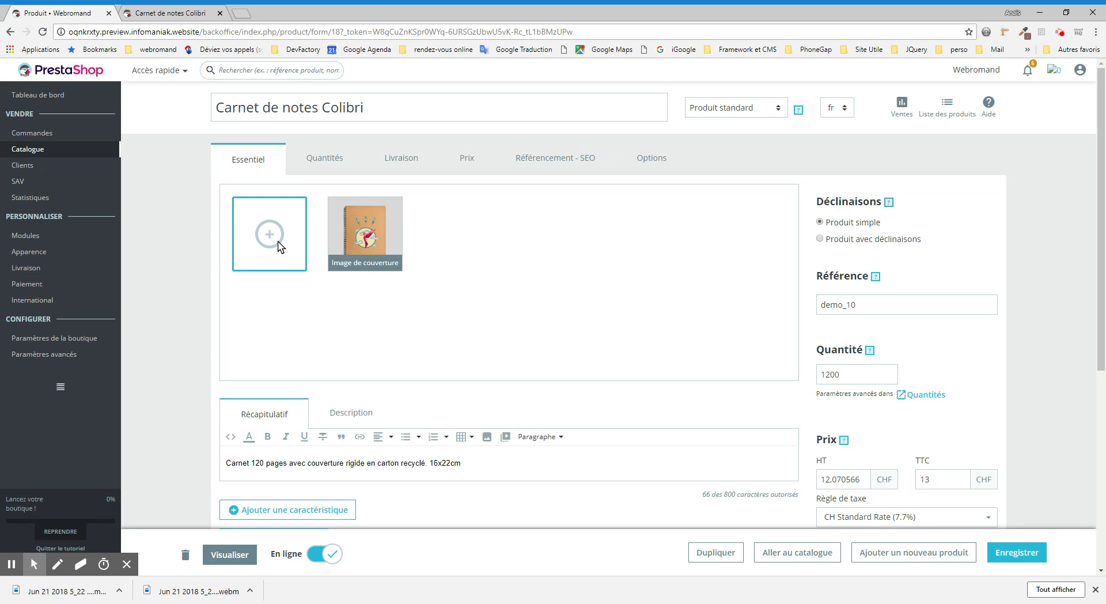
left_click(373, 235)
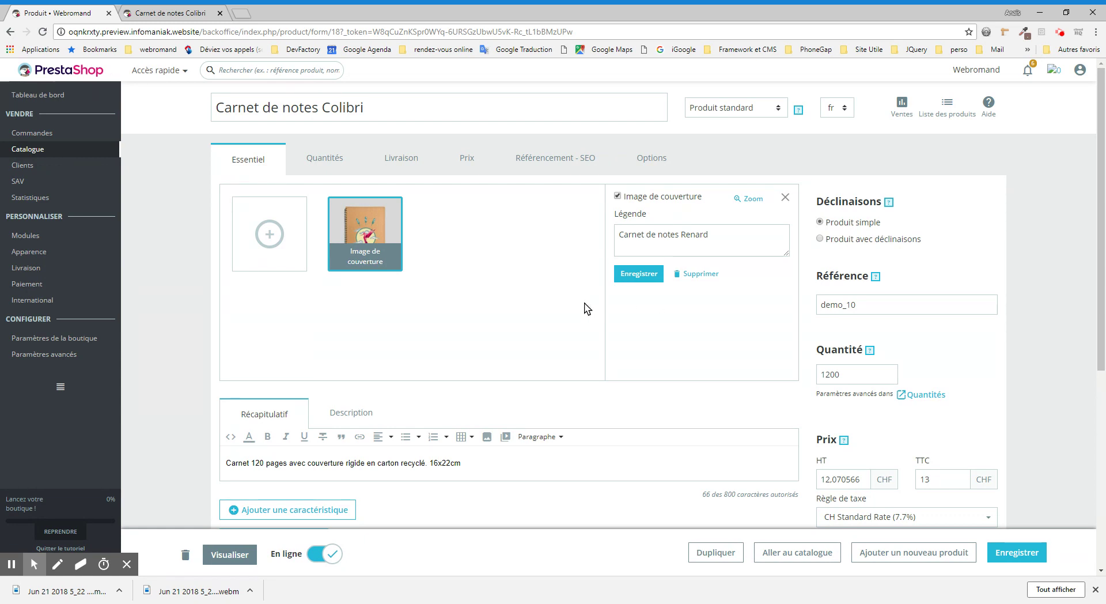
left_click(618, 196)
left_click(785, 197)
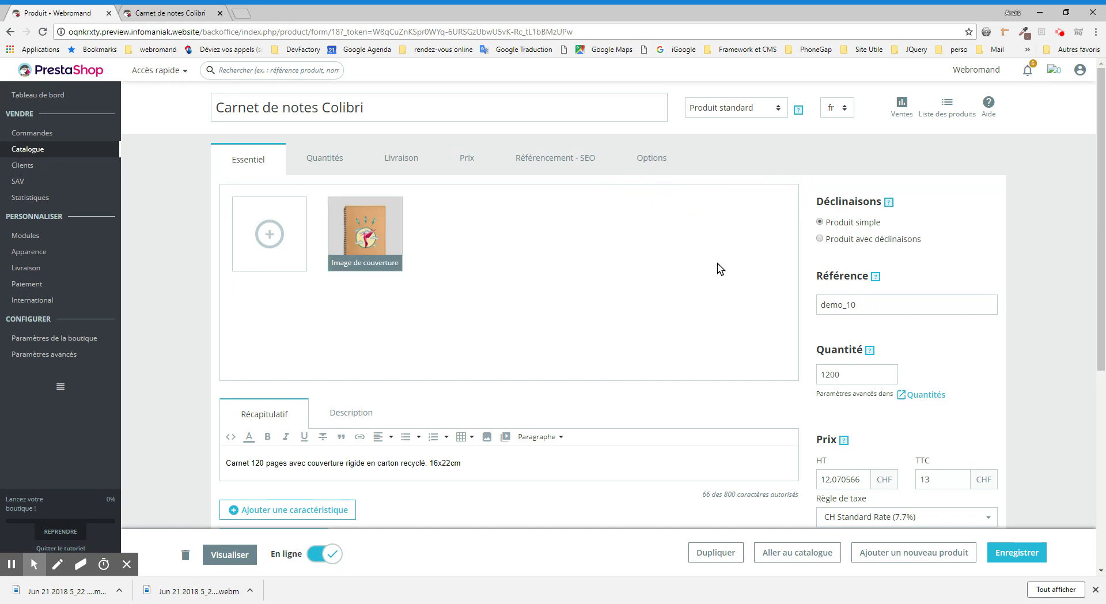
Examine the Carnet de notes Colibri storefront page, comparing where the summary text and the long description are displayed
scroll(720, 268, "down", 2)
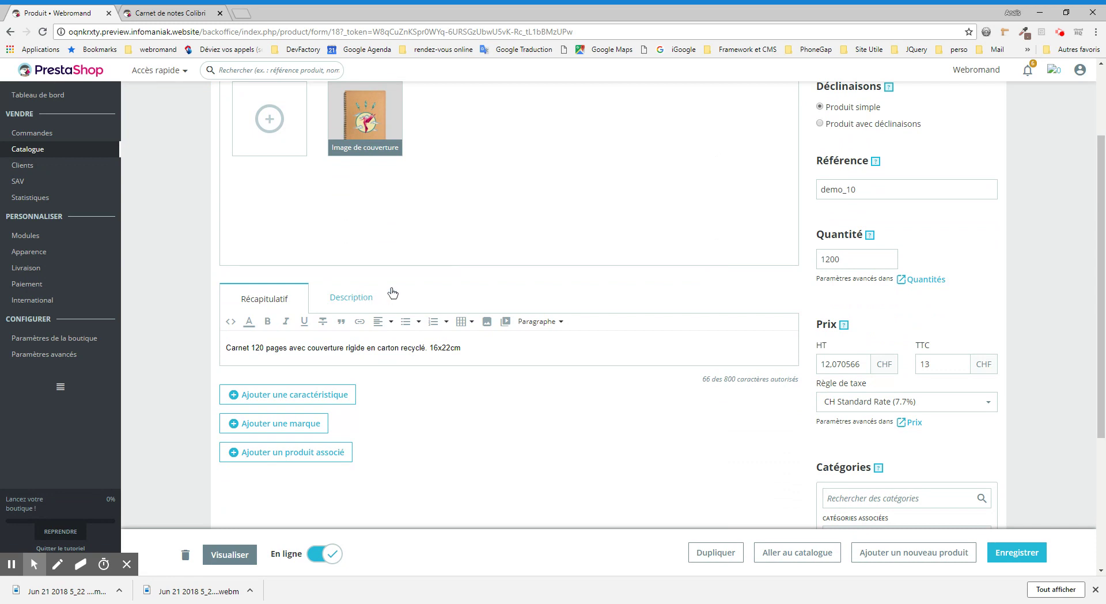
left_click(172, 14)
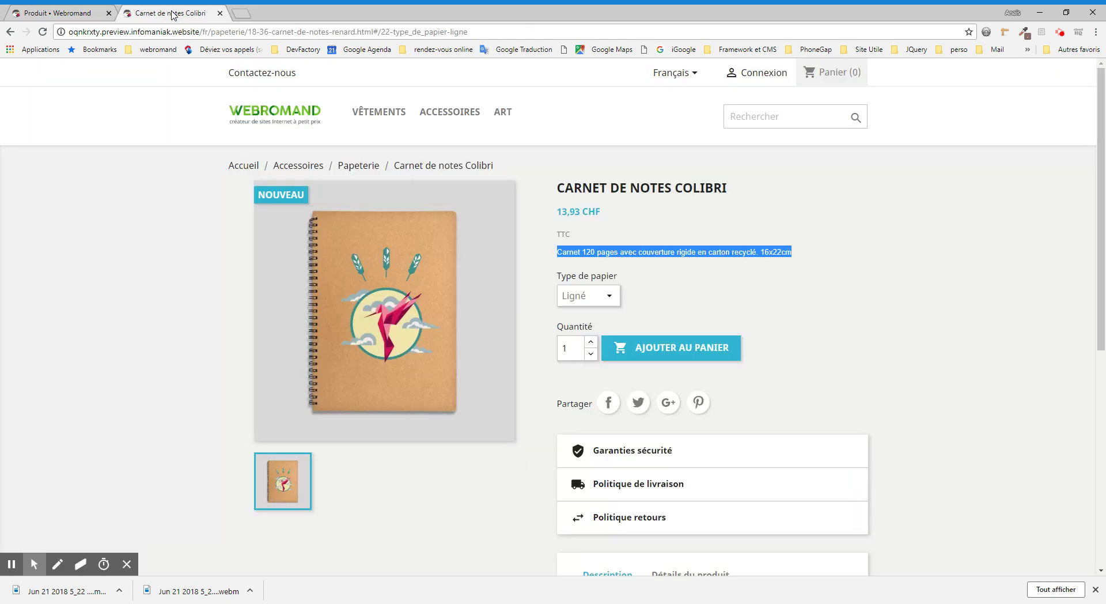
left_click(140, 219)
left_click_drag(558, 251, 814, 252)
scroll(864, 275, "down", 3)
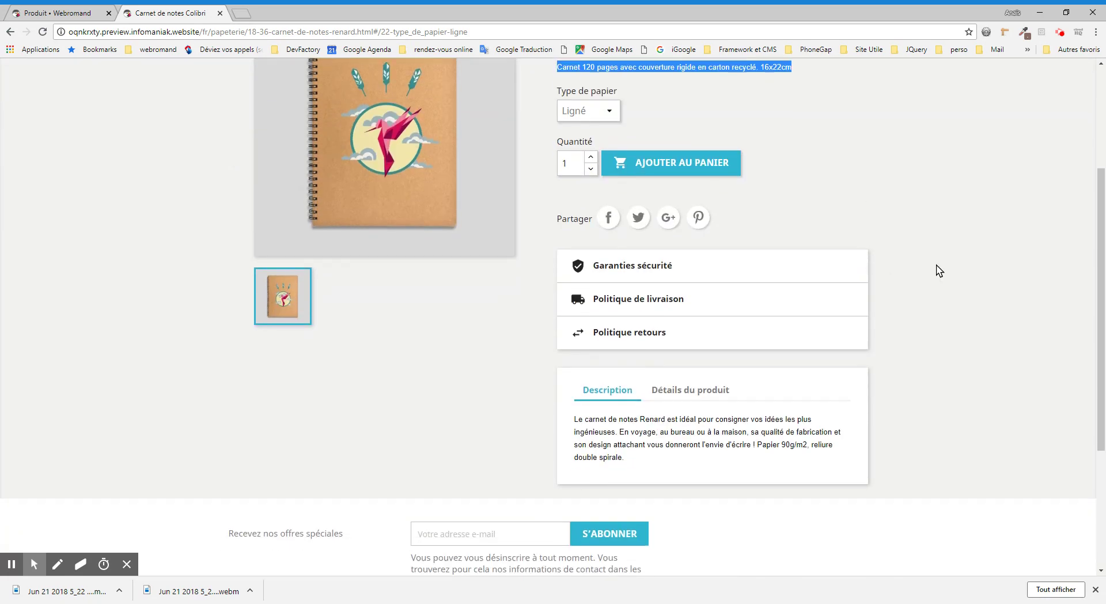
scroll(904, 339, "up", 1)
scroll(908, 390, "down", 1)
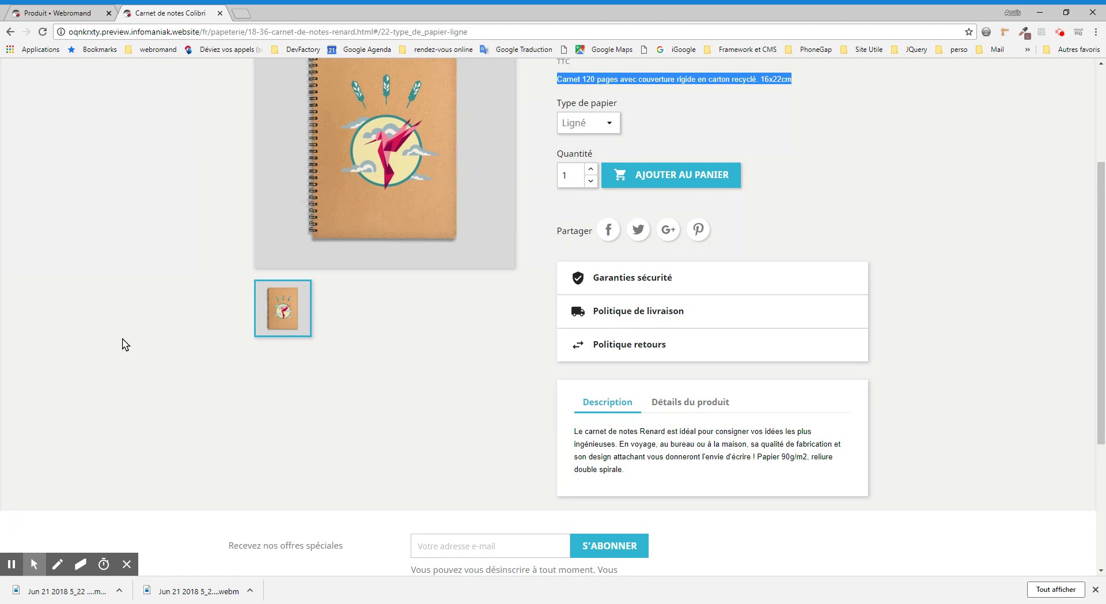
scroll(123, 344, "up", 2)
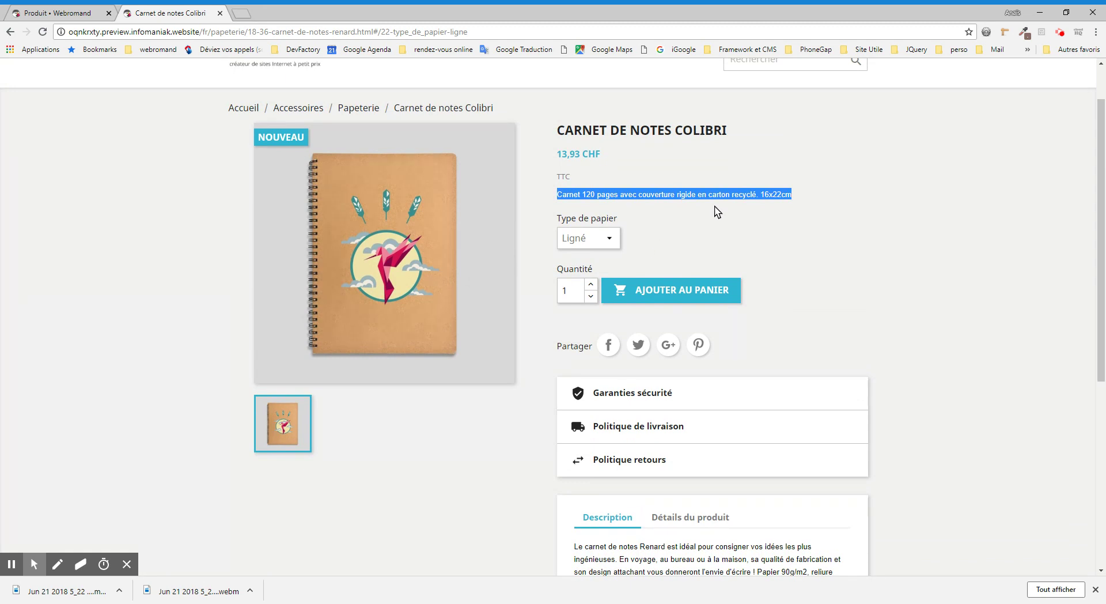
left_click(728, 205)
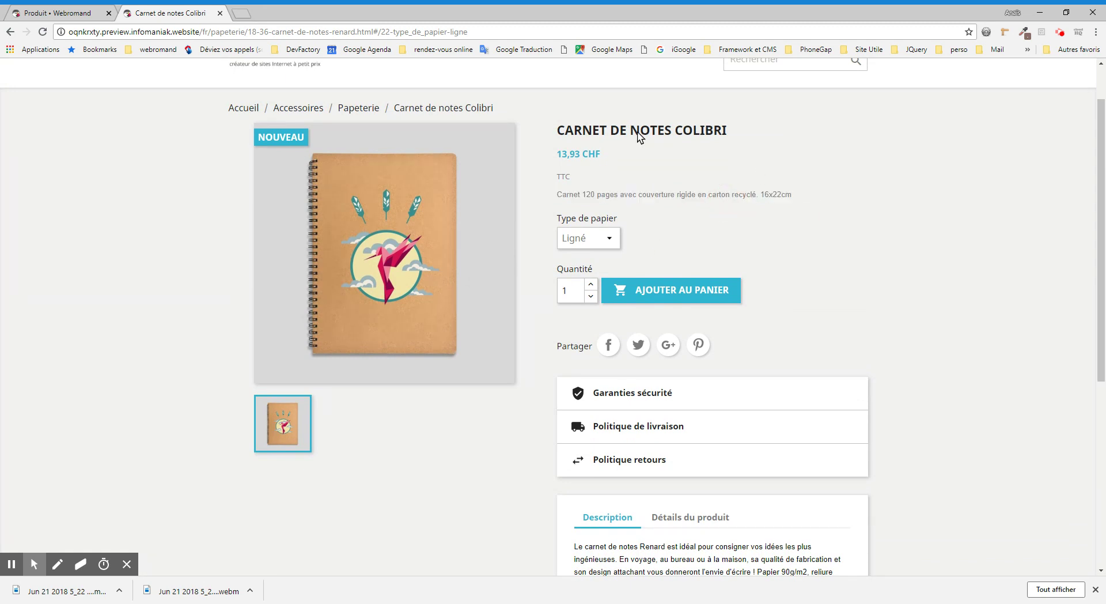
Return to the product form, add a brand field to view the available brands, and remove the field without choosing one
left_click(86, 13)
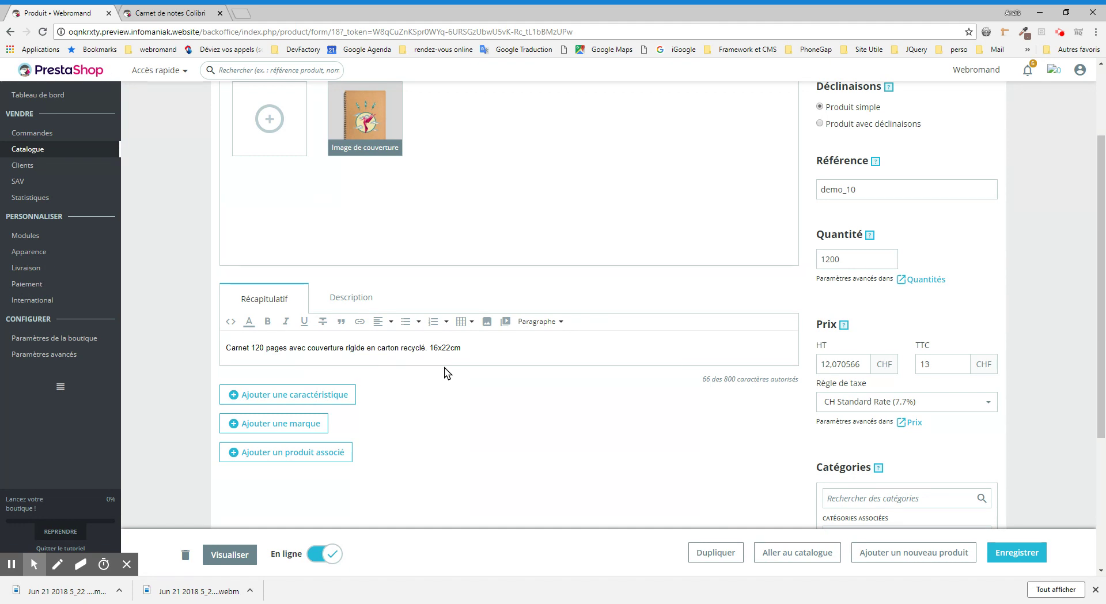
scroll(444, 373, "down", 1)
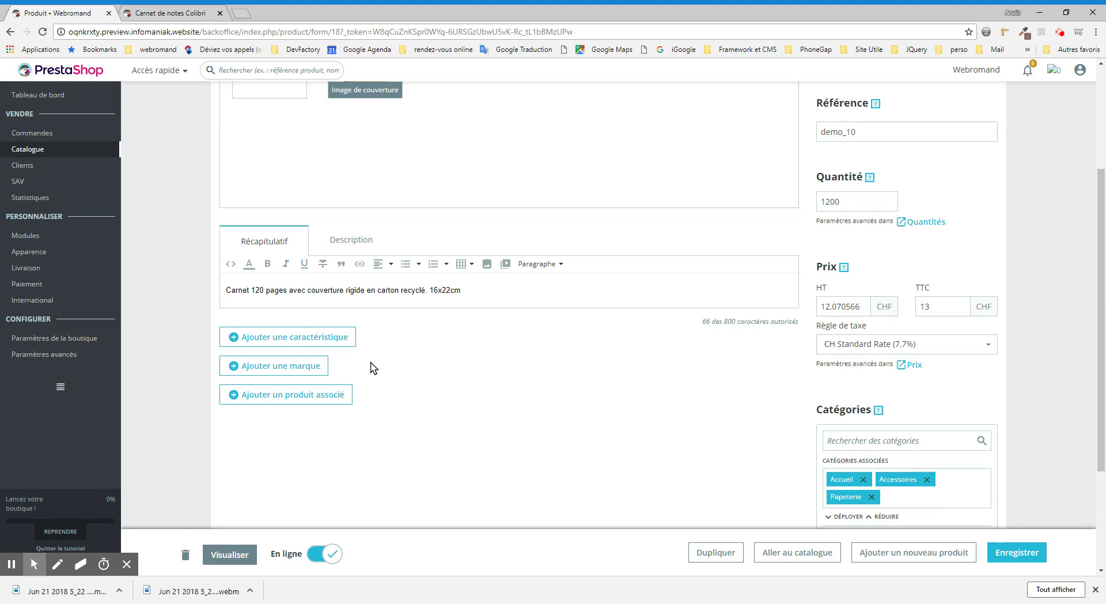
left_click(298, 374)
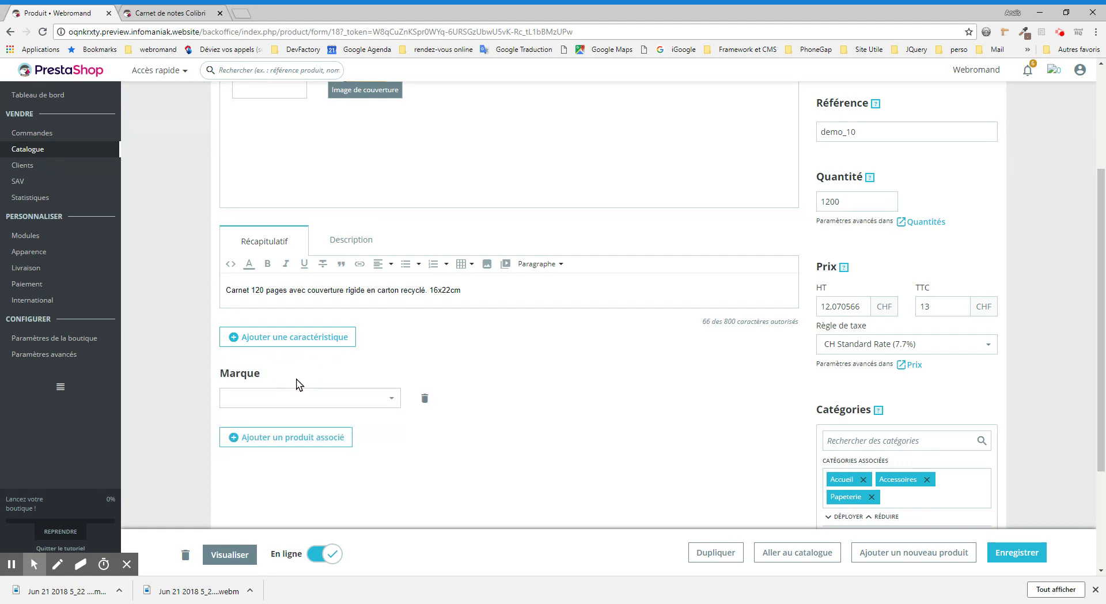
left_click(343, 402)
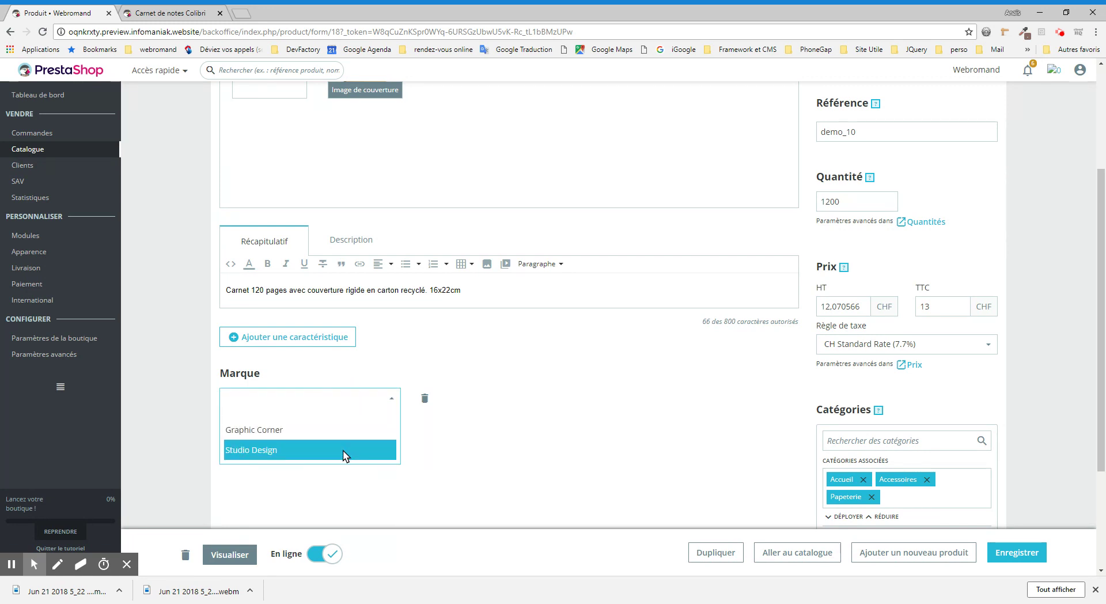
left_click(464, 438)
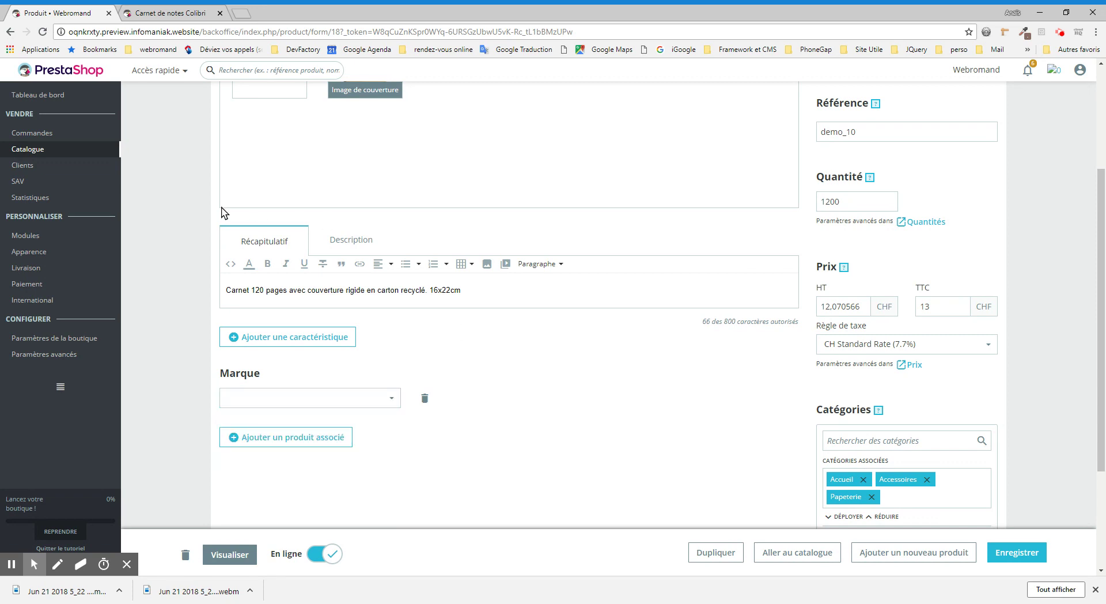
mouse_move(112, 151)
left_click(422, 400)
left_click(712, 173)
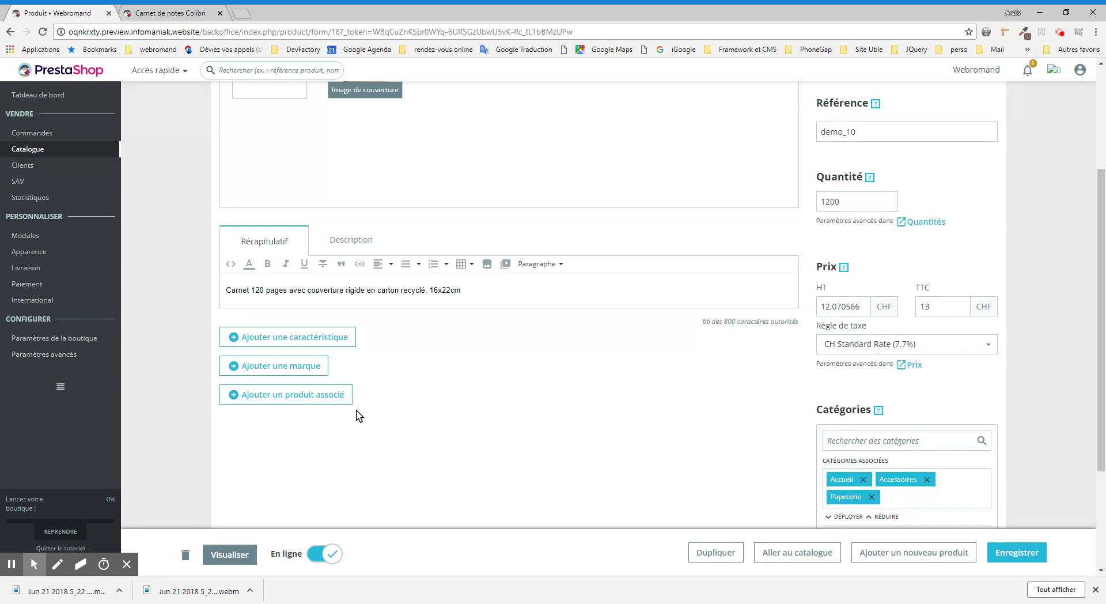
Add an associated product search field to the product and delete it, confirming the removal
left_click(342, 403)
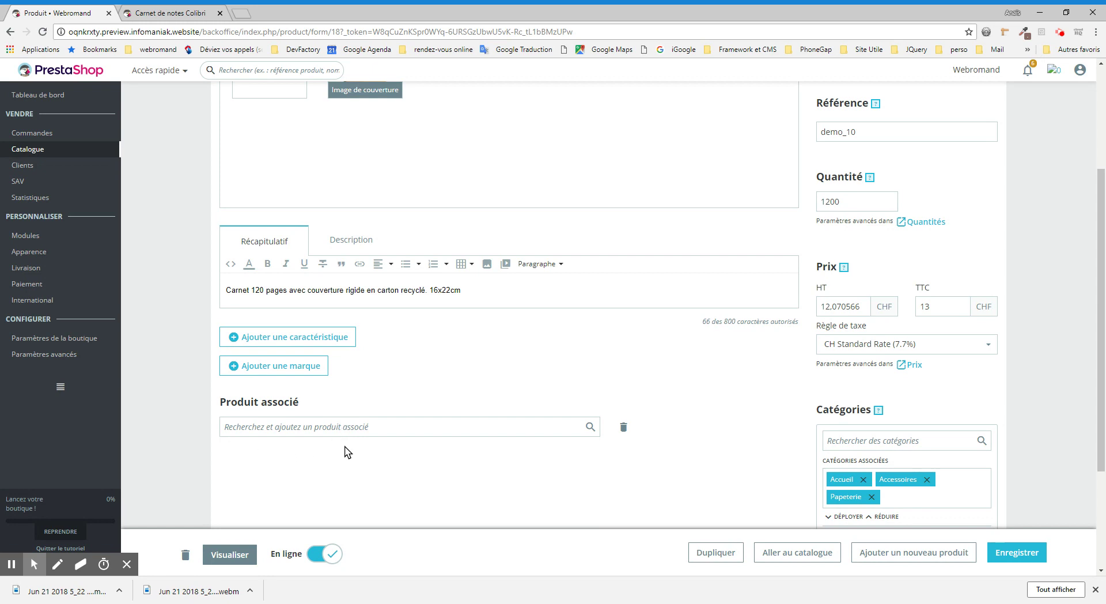
left_click(623, 426)
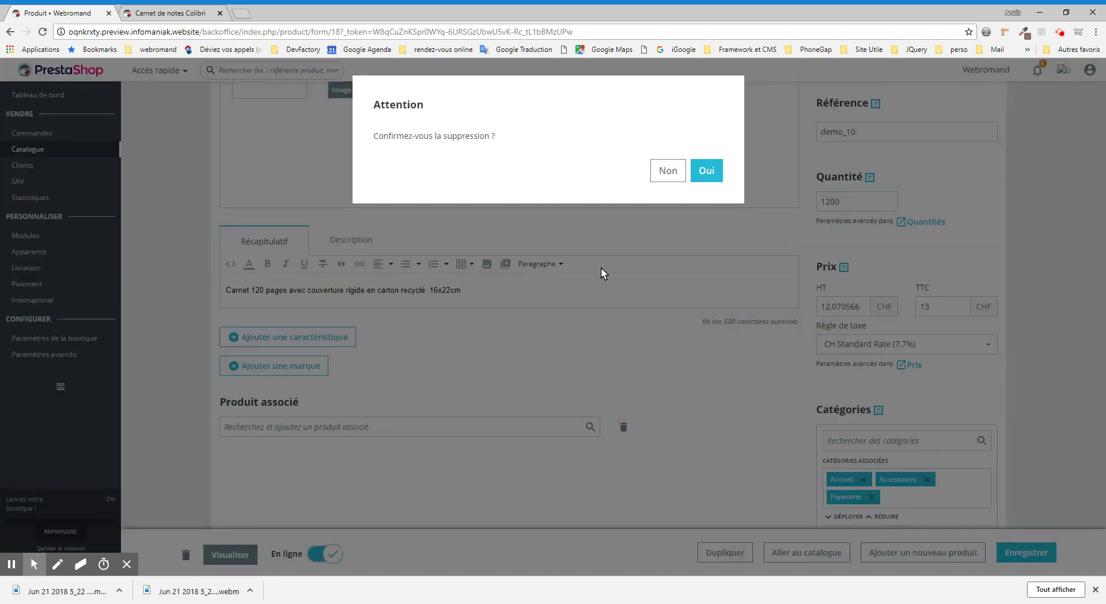
left_click(700, 173)
Examine the product's combination type, reference, quantity, price, tax rule and associated category settings
scroll(649, 390, "up", 3)
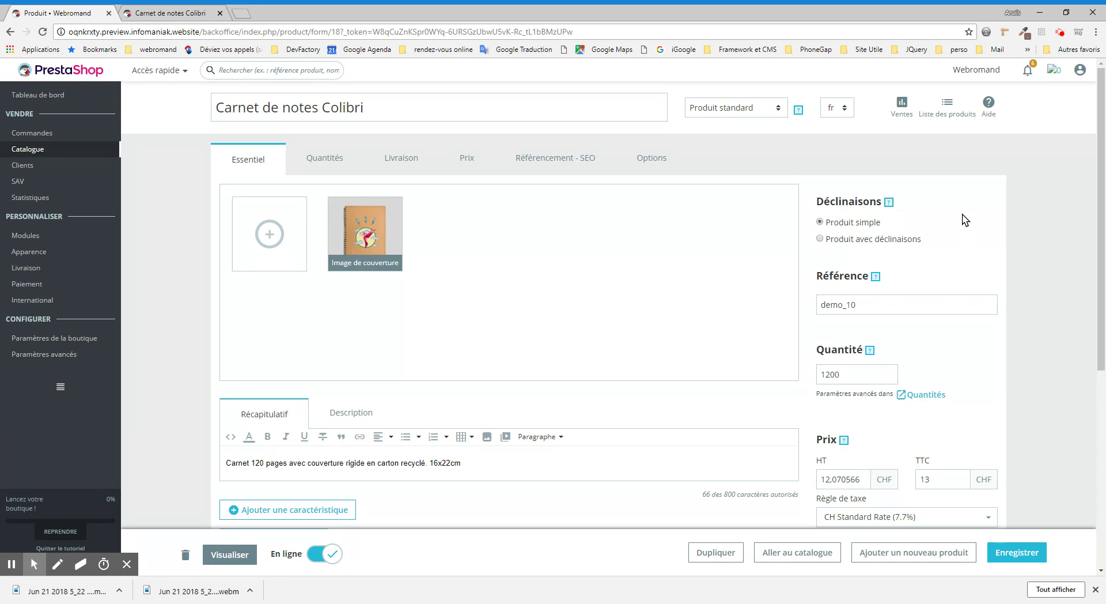
scroll(965, 220, "down", 1)
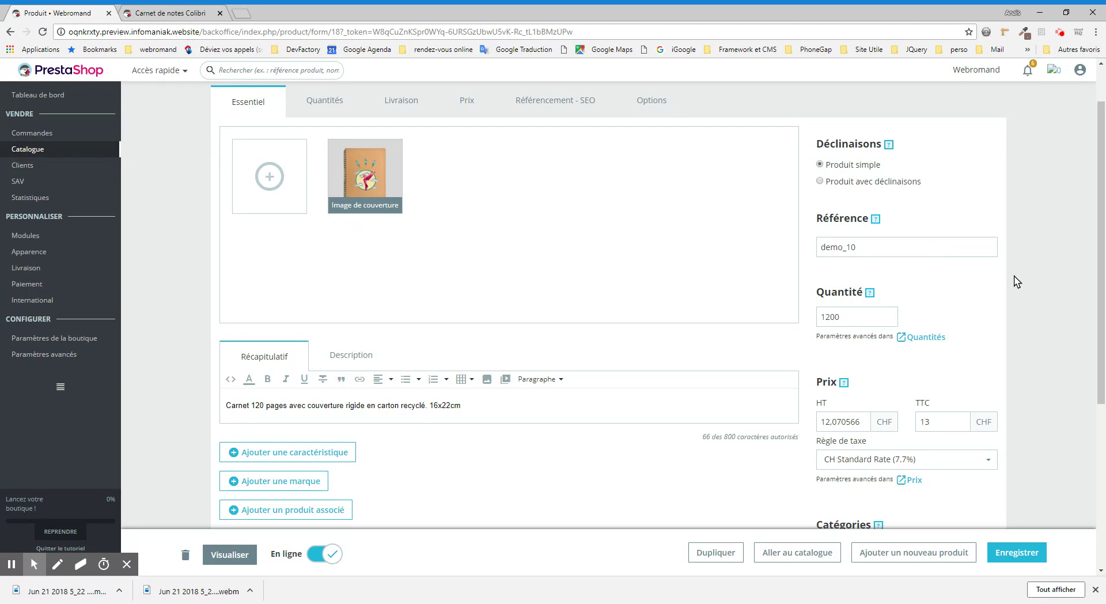
scroll(1017, 281, "down", 2)
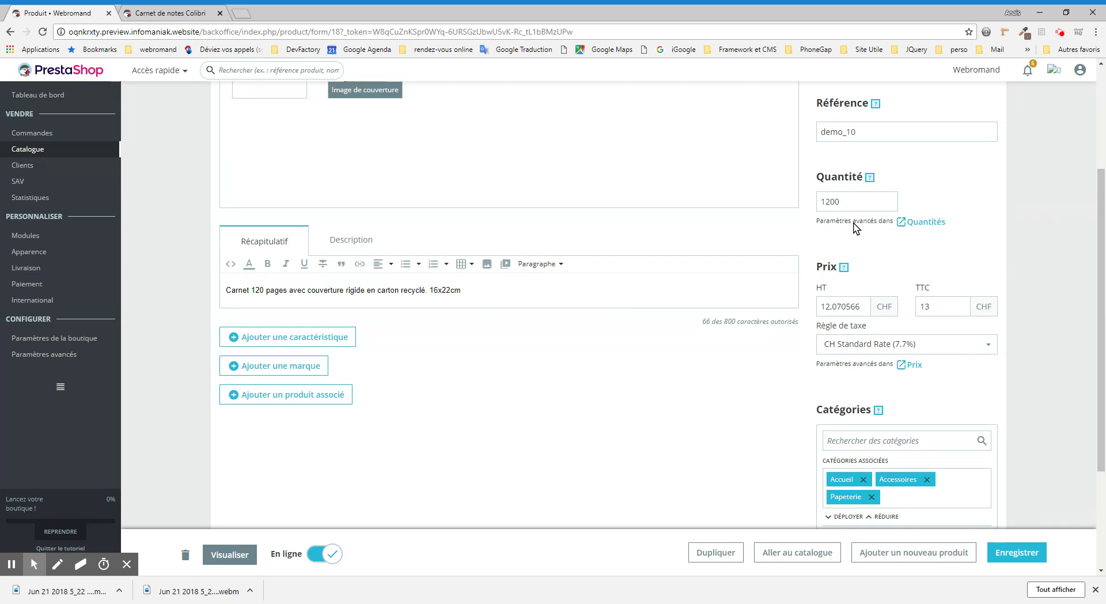
scroll(793, 217, "up", 1)
scroll(793, 217, "up", 1)
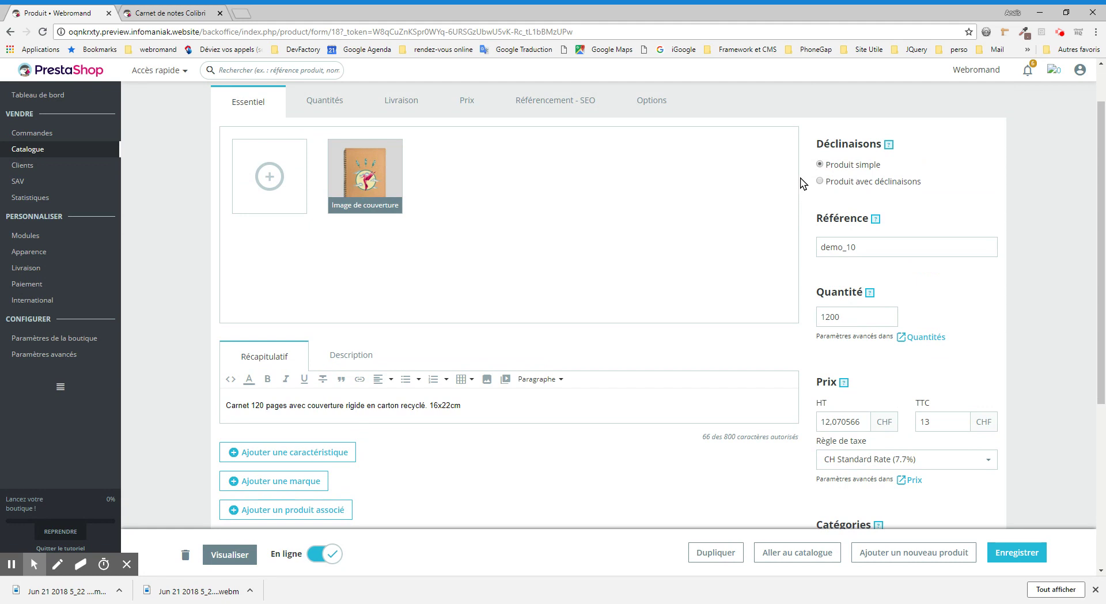
scroll(802, 183, "down", 1)
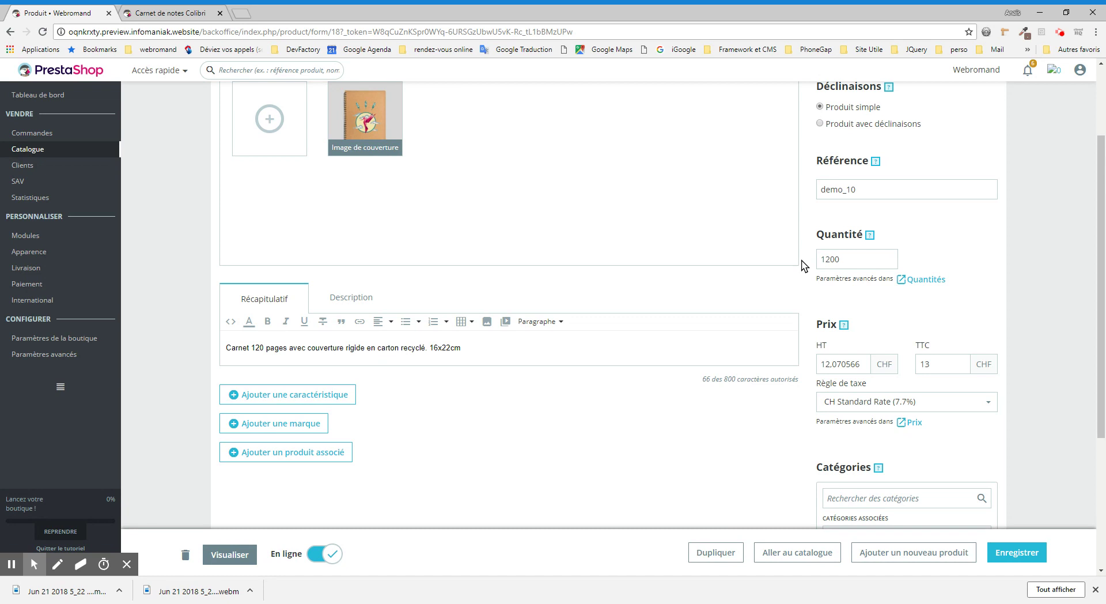
scroll(803, 264, "down", 2)
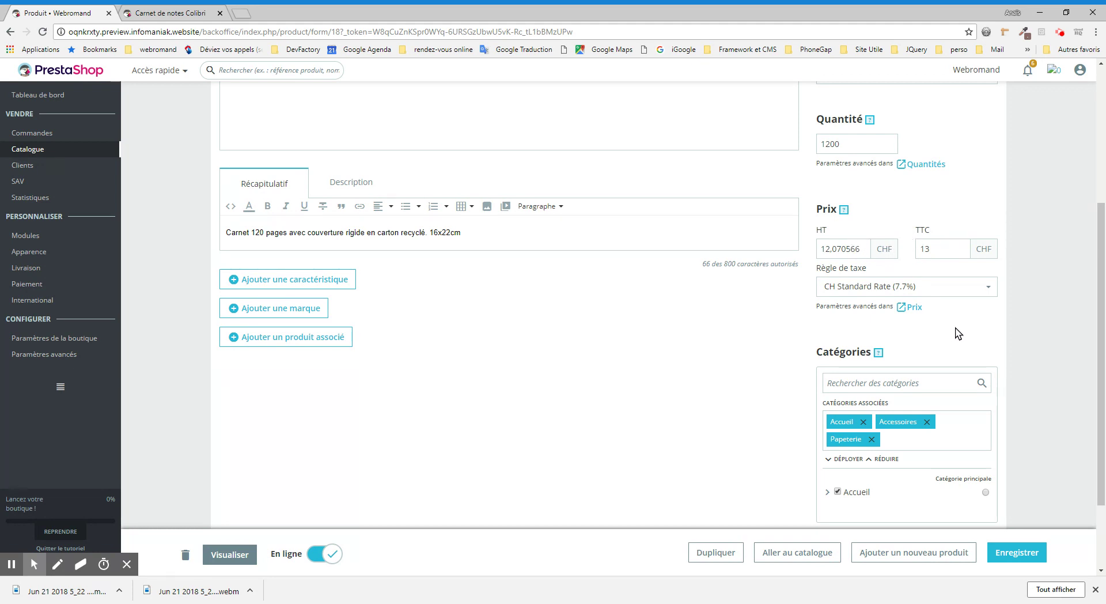
scroll(958, 333, "down", 1)
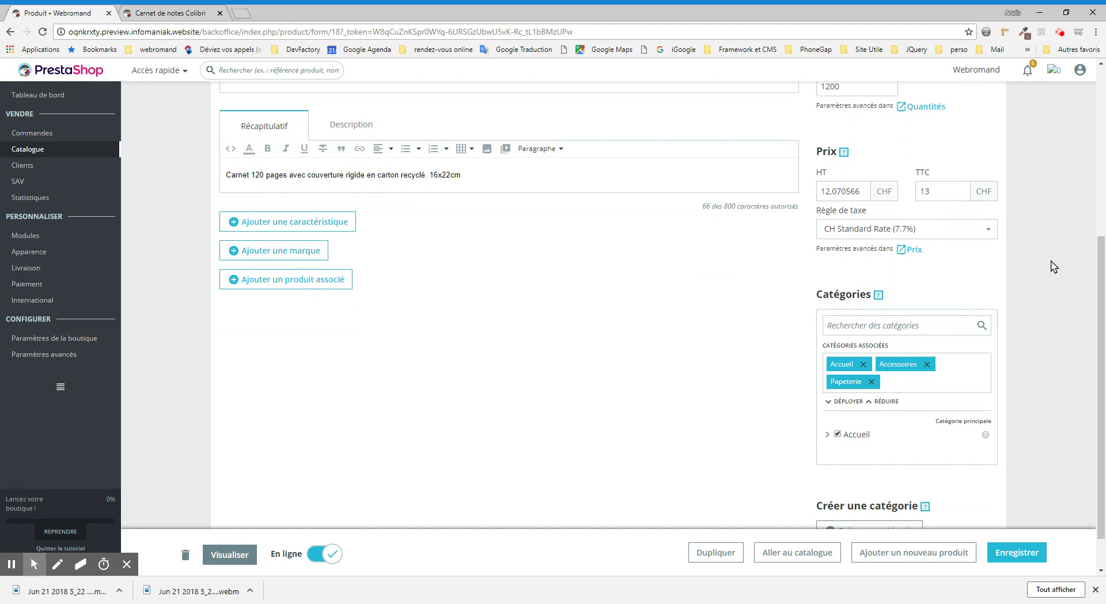
scroll(1036, 234, "up", 3)
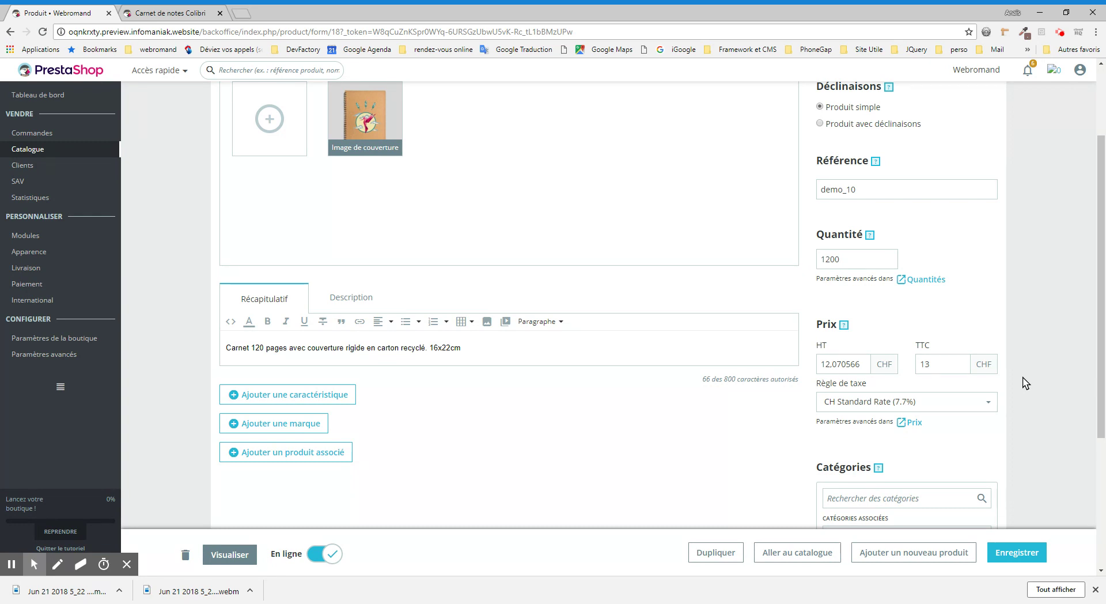
scroll(1024, 382, "down", 3)
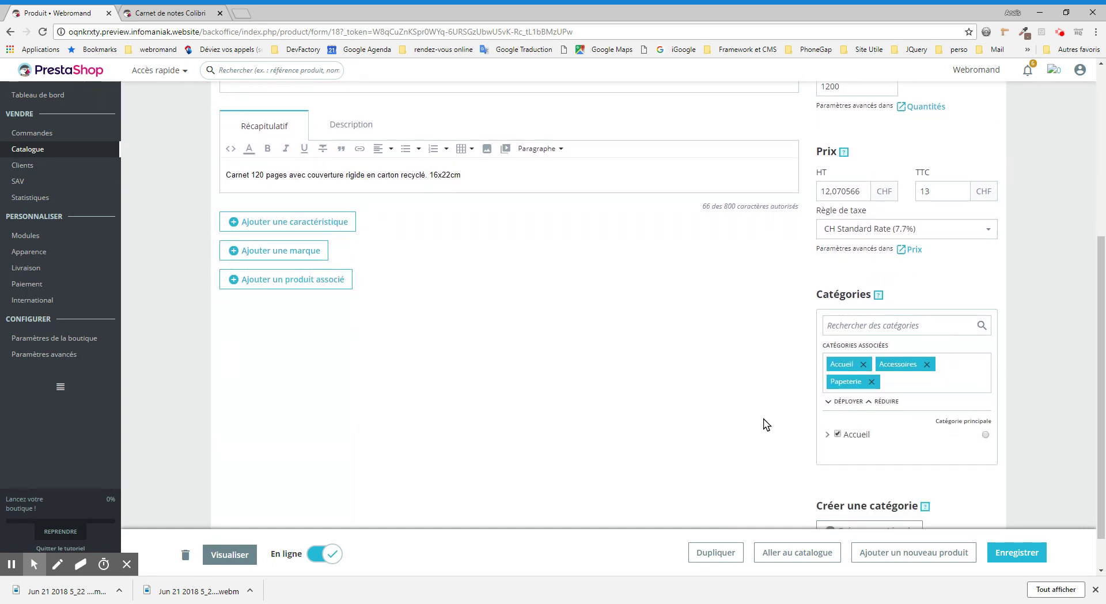
scroll(766, 425, "down", 1)
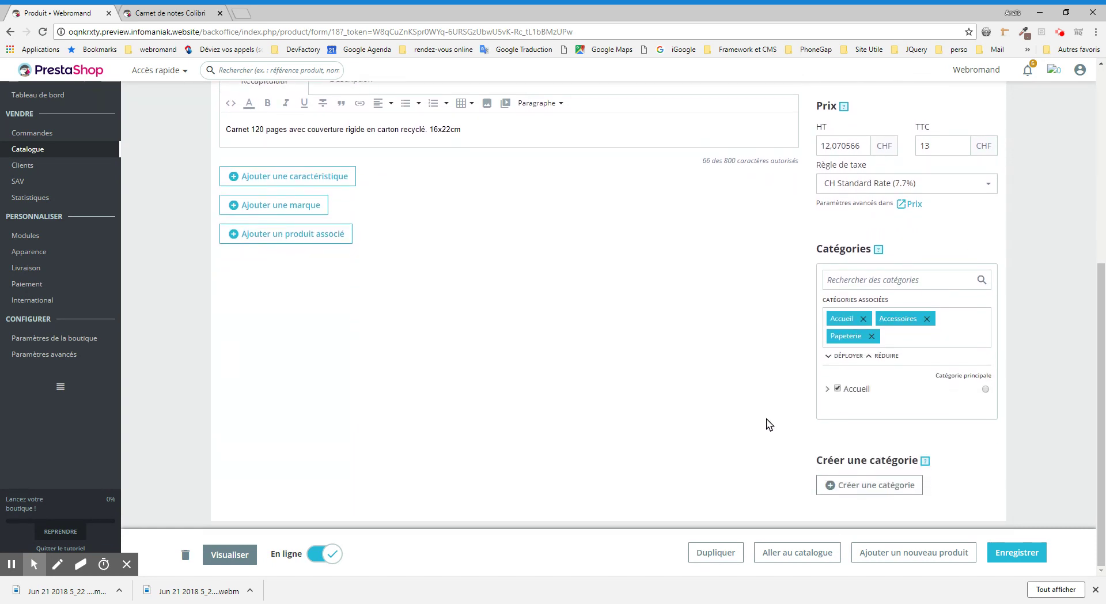
Expand the Accueil, Accessoires and Vêtements categories and review the product's category assignments, main category and category creation option
left_click(829, 391)
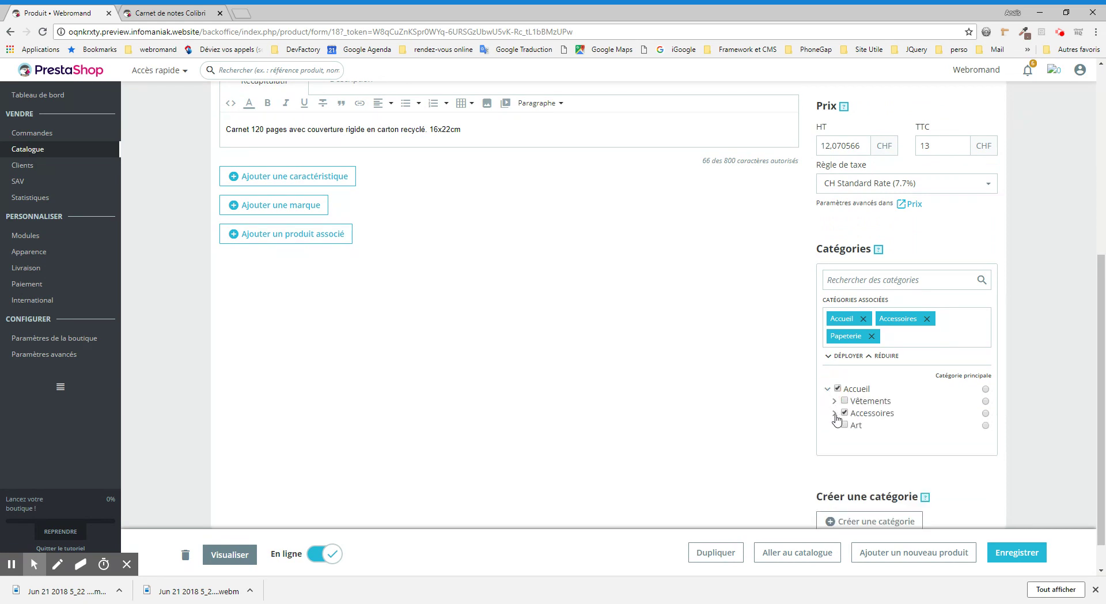
left_click(834, 411)
left_click(835, 402)
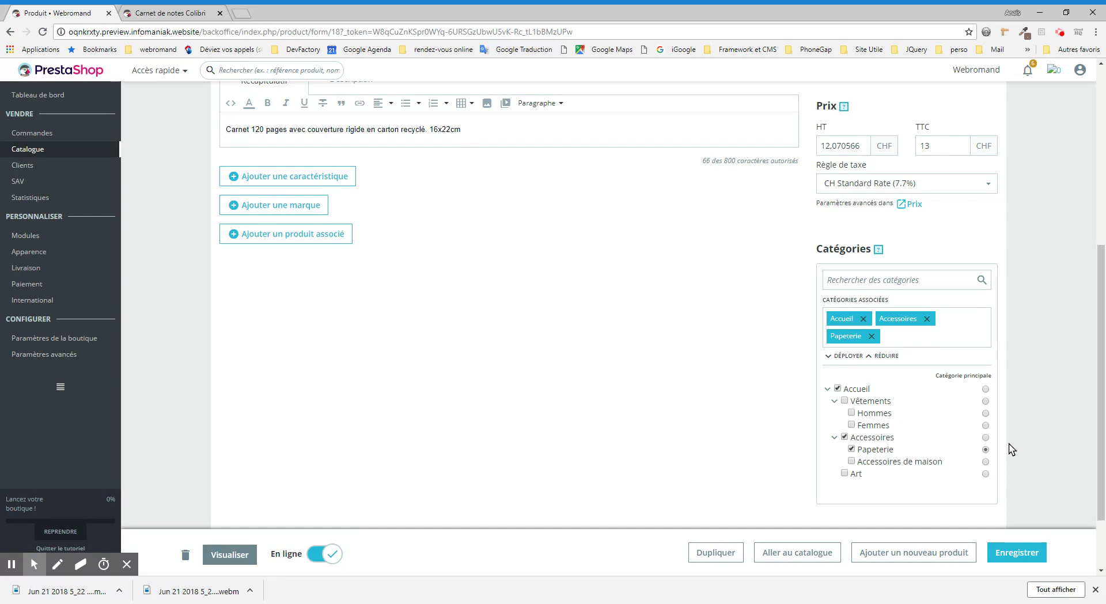
scroll(1012, 449, "down", 2)
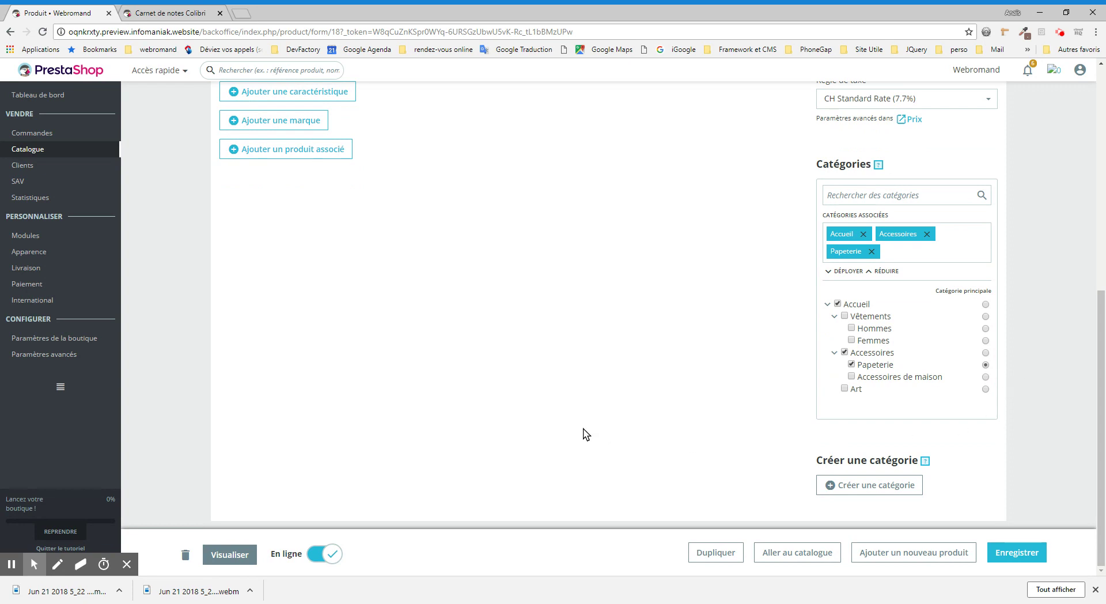
scroll(576, 433, "up", 1)
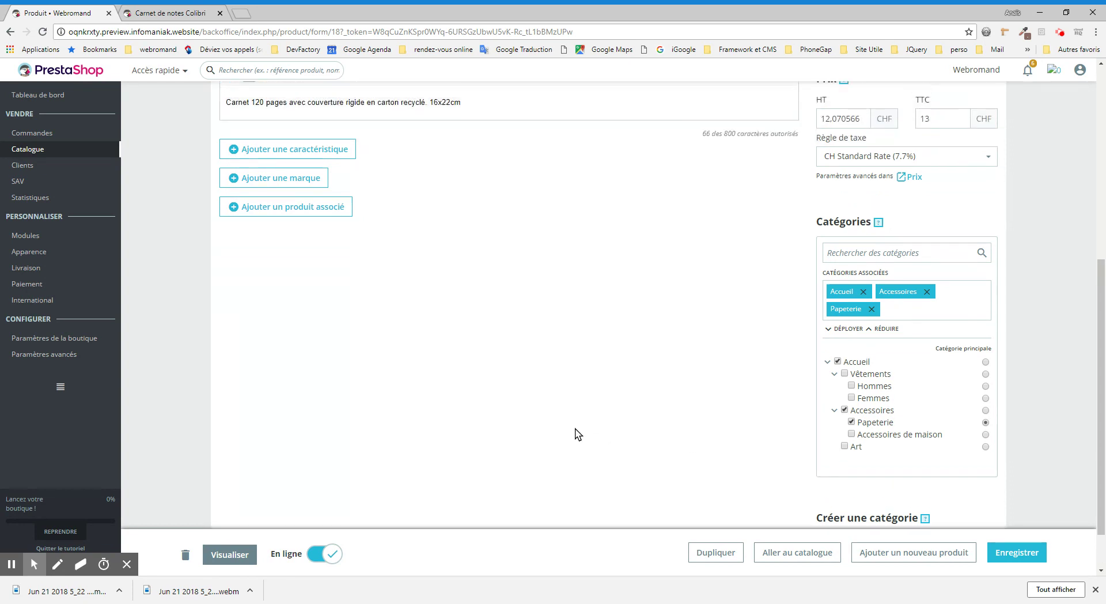
scroll(578, 433, "up", 3)
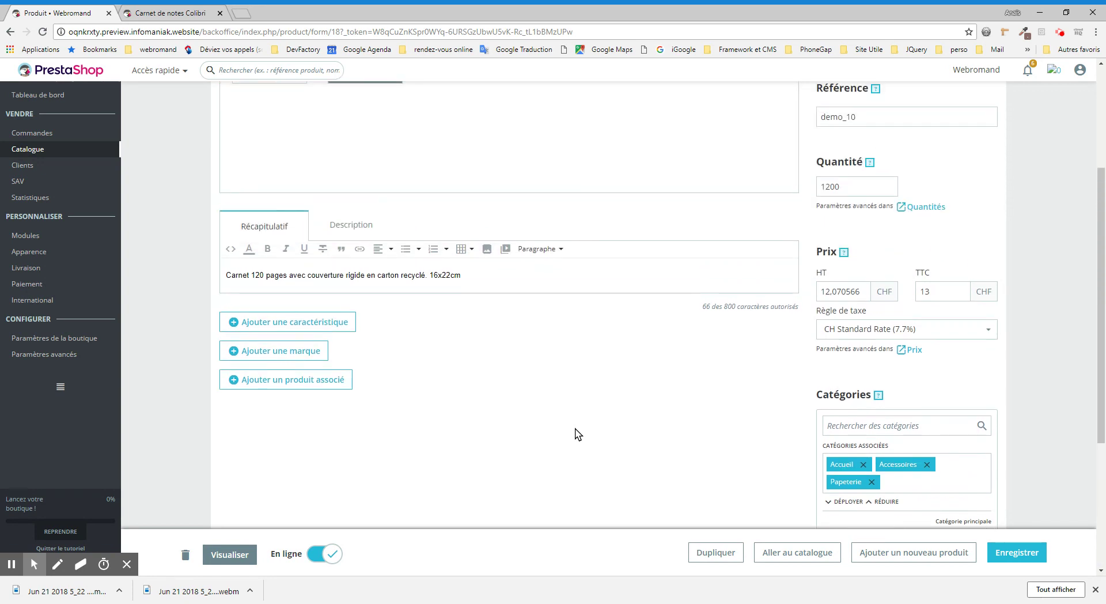
scroll(577, 434, "down", 2)
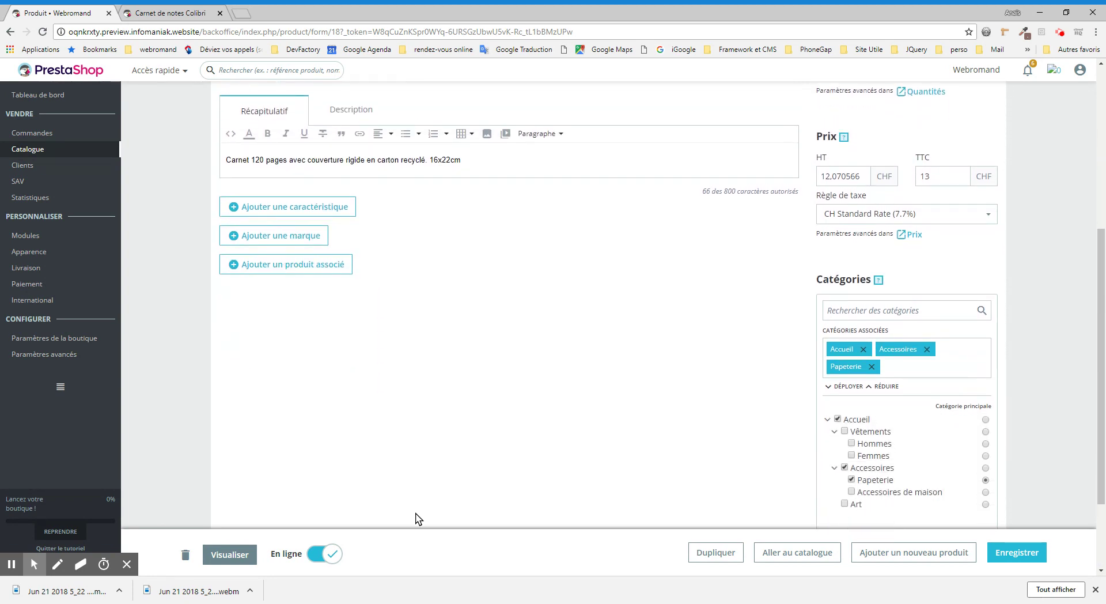